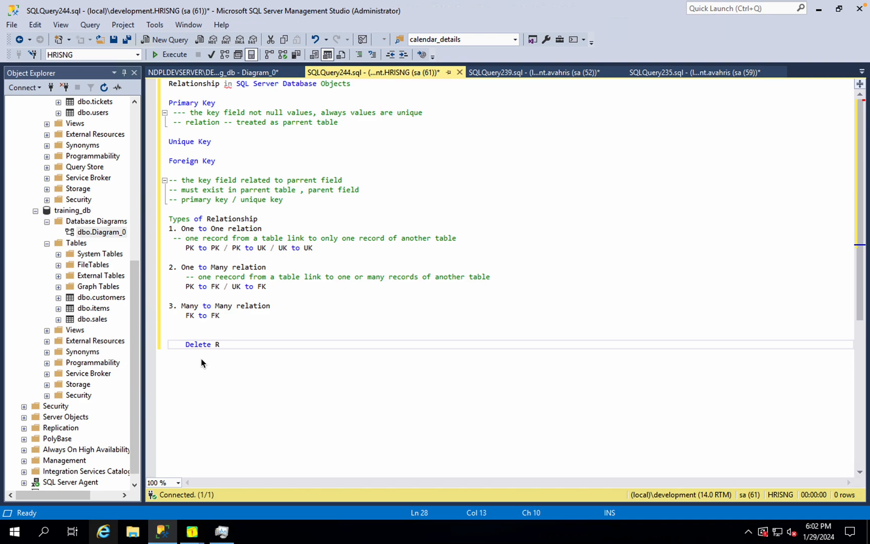
Step: Complete the Delete Rule heading and add an Update Rule heading beneath the relationship types in the notes
key(Return)
text(Update Rule)
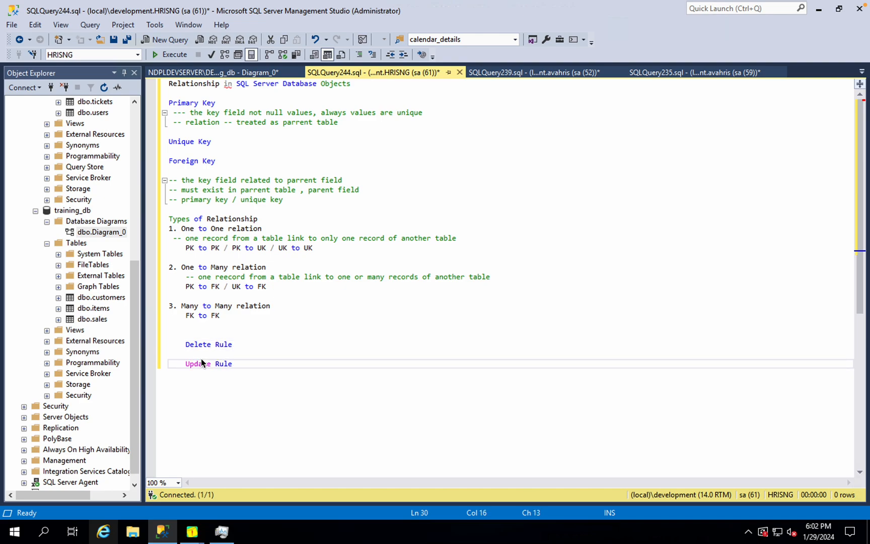
key(Return)
key(Return)
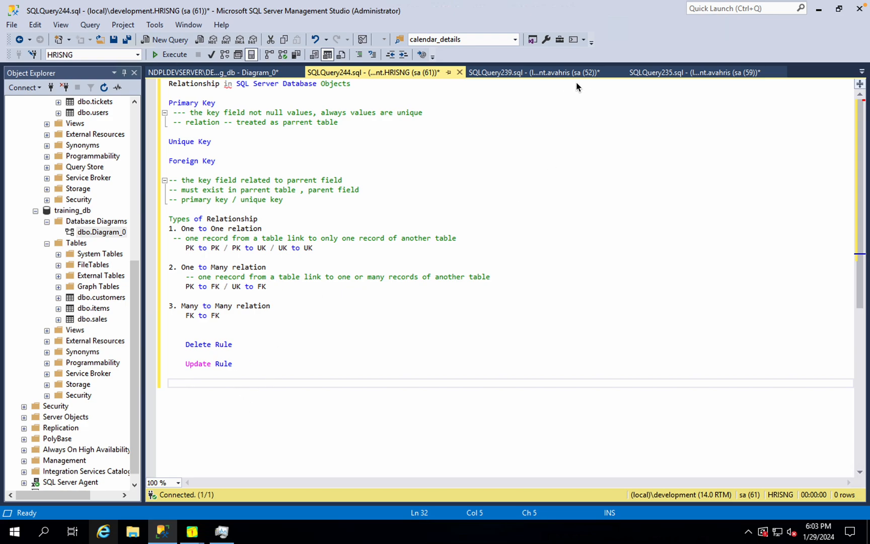
Step: In the training_db diagram, examine the Delete Rule and Update Rule properties of the FK_purchase_items and FK_sales_items relationships
click(543, 71)
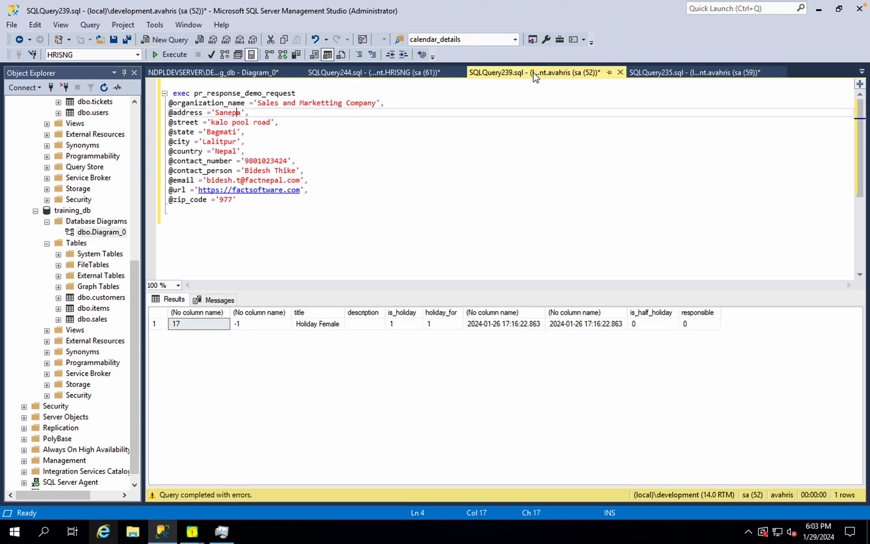
click(227, 72)
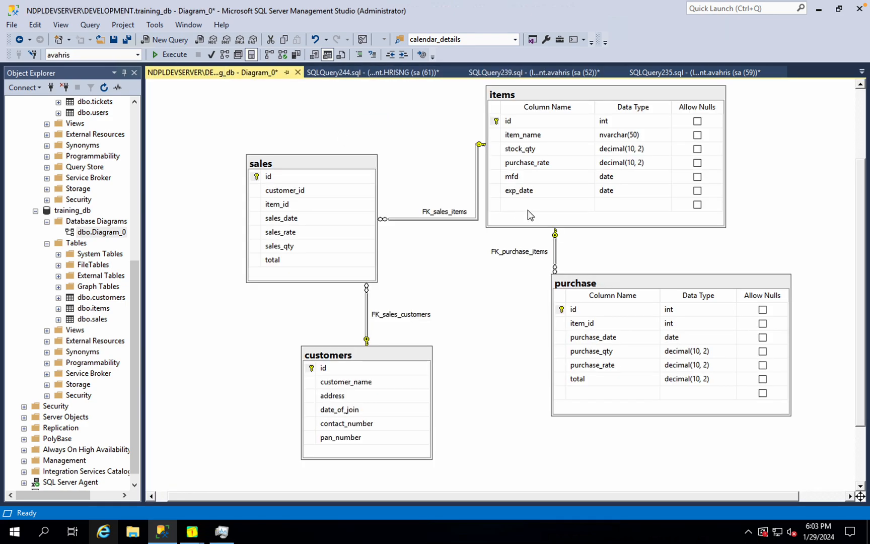
right_click(555, 248)
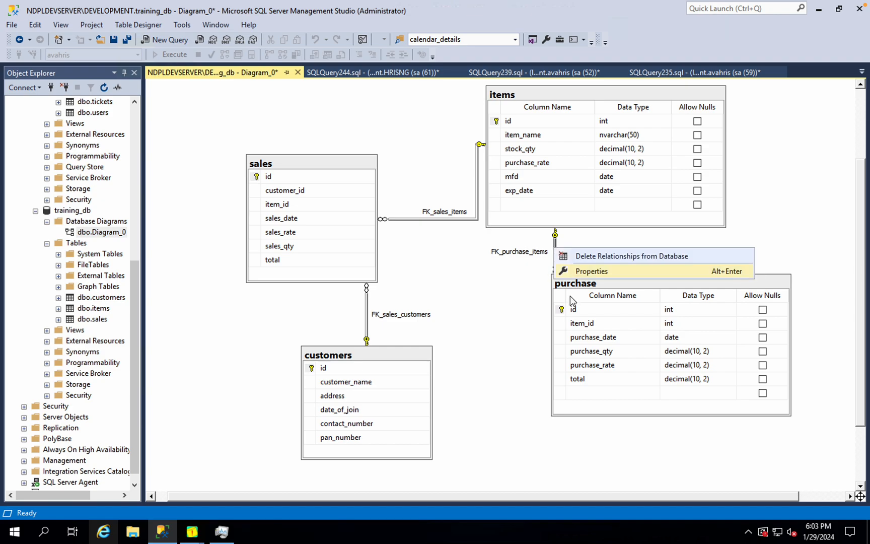
click(590, 271)
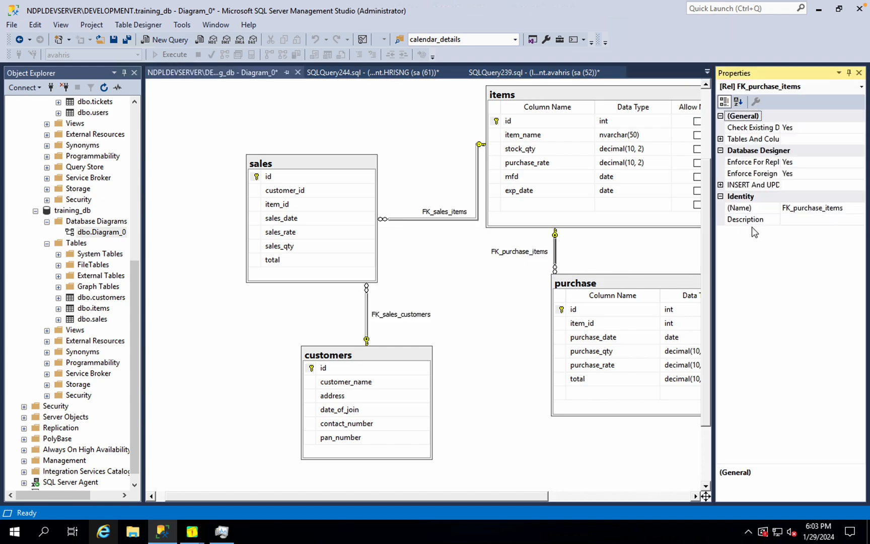
click(732, 185)
click(721, 185)
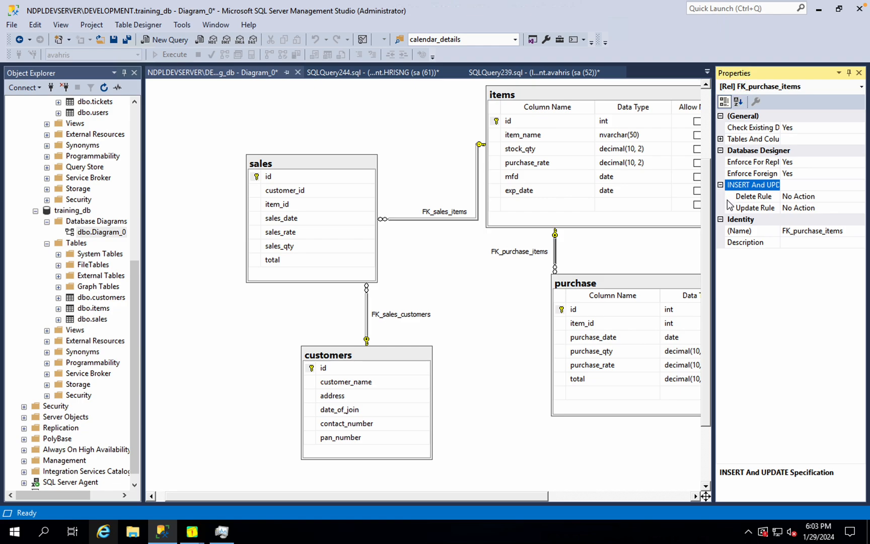
click(756, 199)
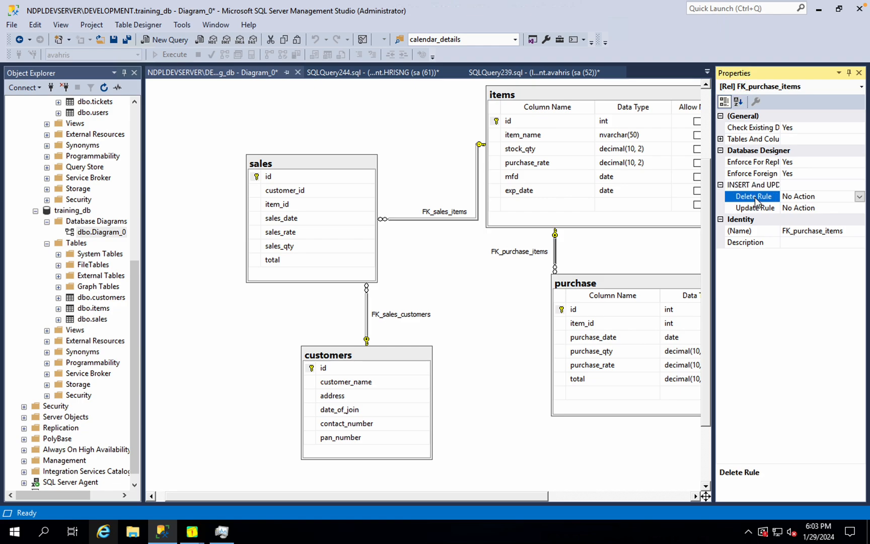
click(755, 208)
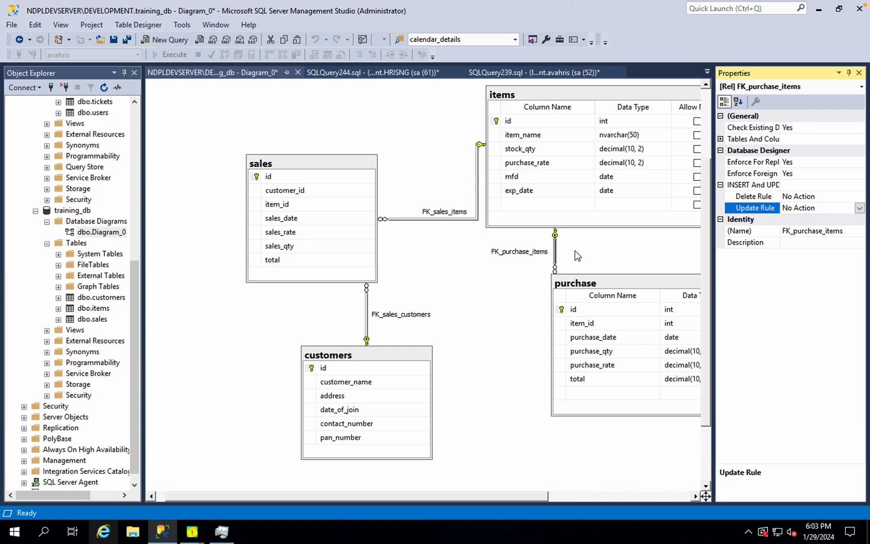
click(554, 247)
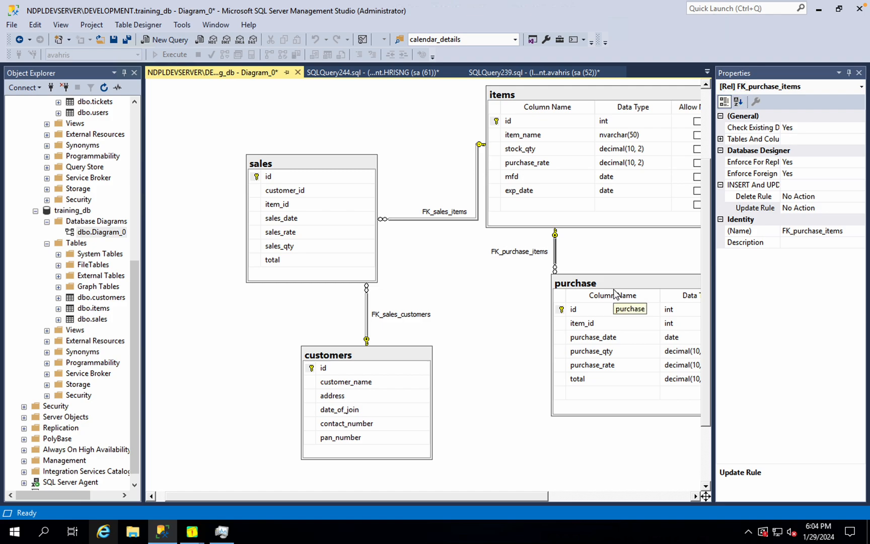
click(761, 198)
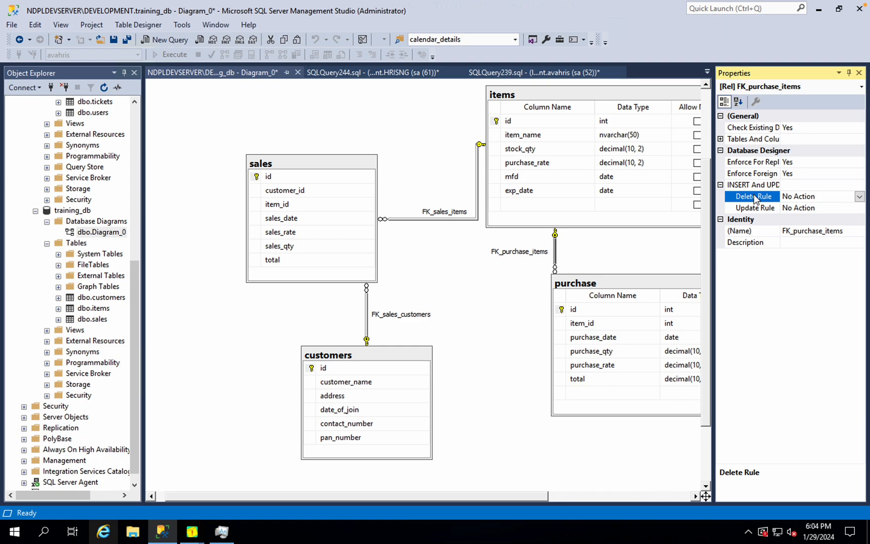
click(423, 217)
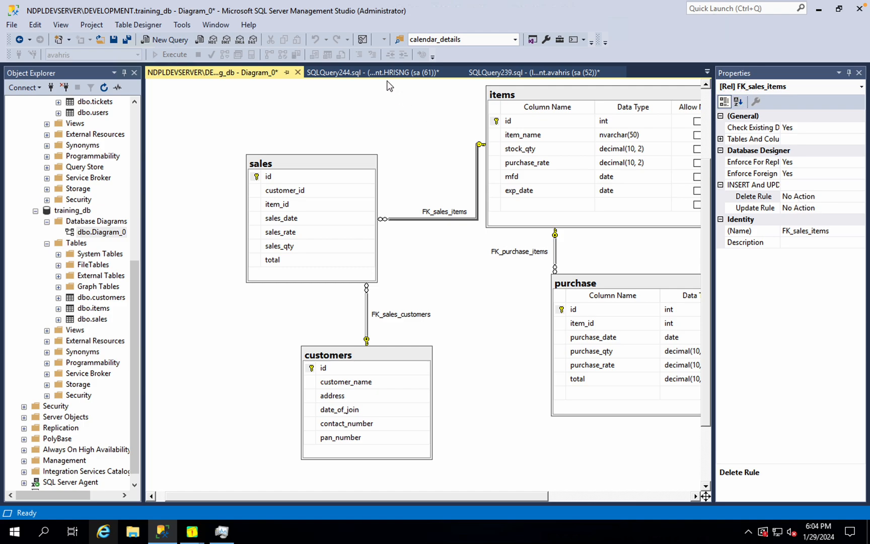
Step: Query the top 1000 rows of dbo.sales and open the top 200 rows of dbo.items for editing
click(91, 320)
right_click(90, 322)
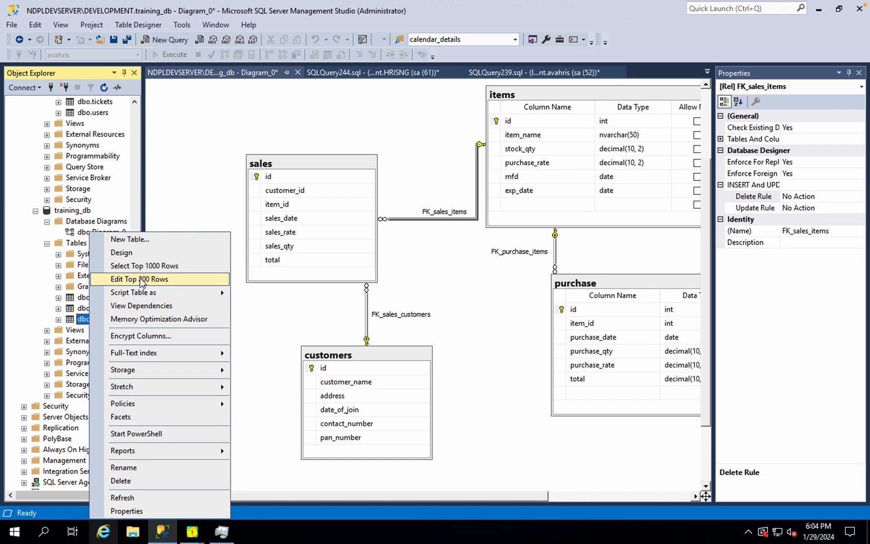
click(142, 267)
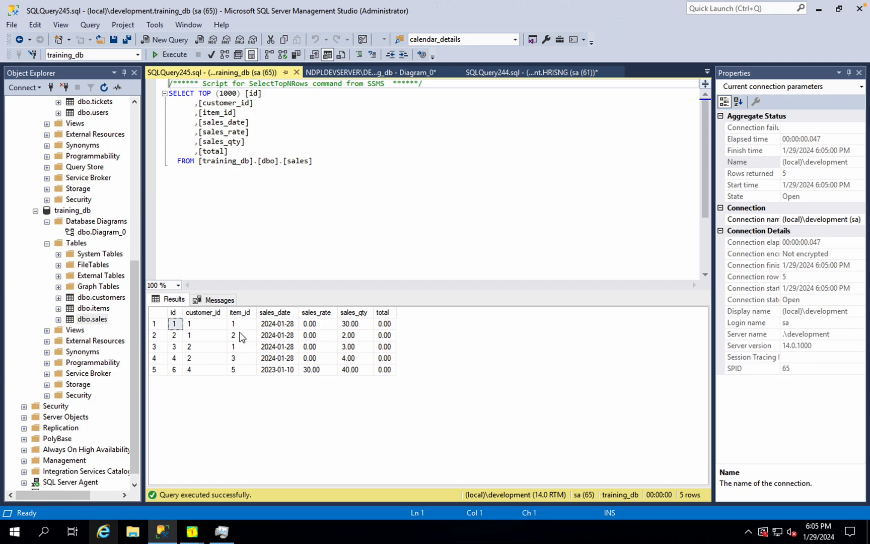
right_click(95, 309)
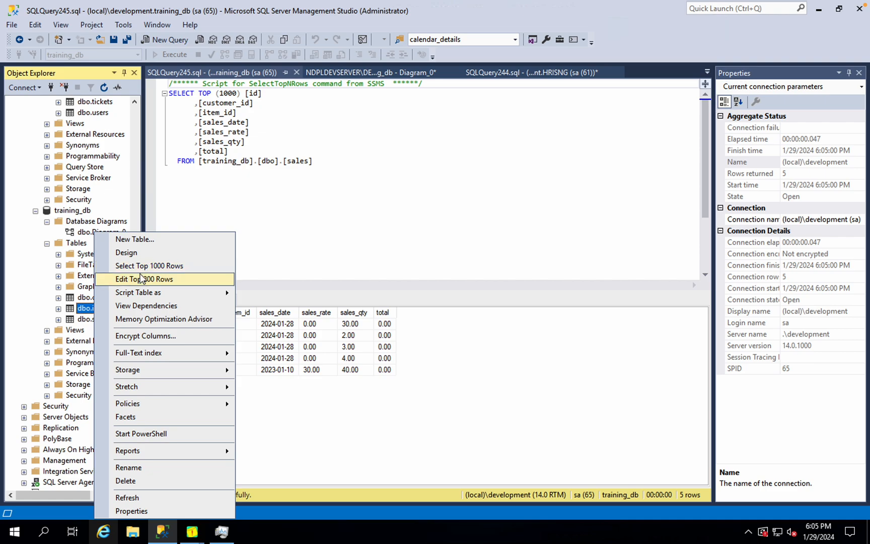
click(144, 278)
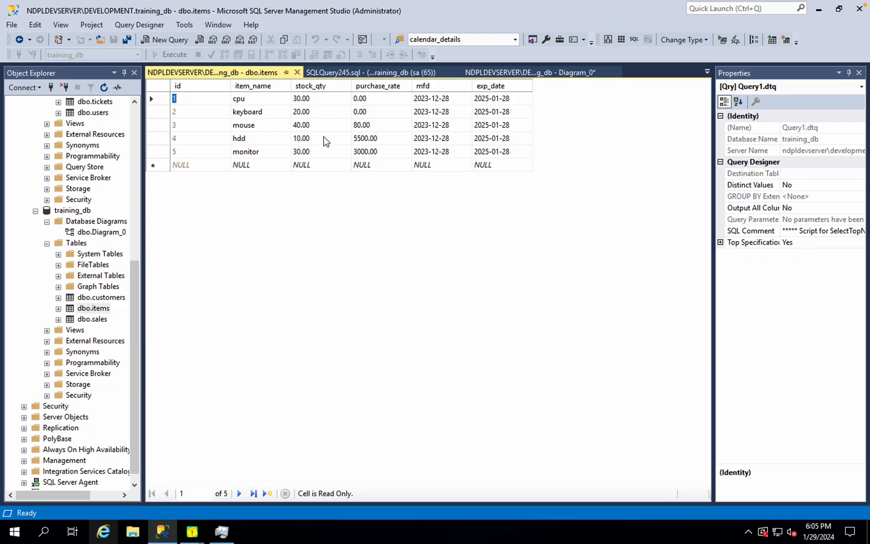
Step: Try to delete the monitor row (id 5) from the items table
click(162, 154)
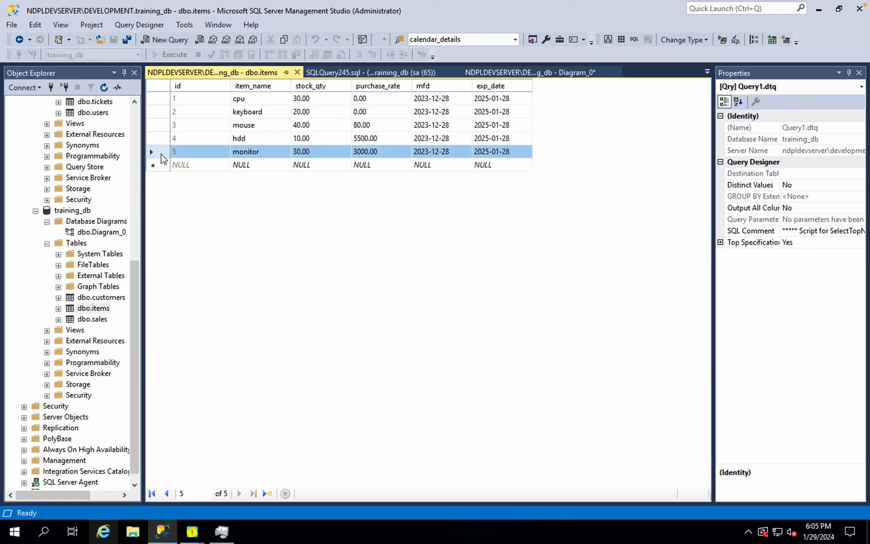
right_click(162, 158)
click(200, 218)
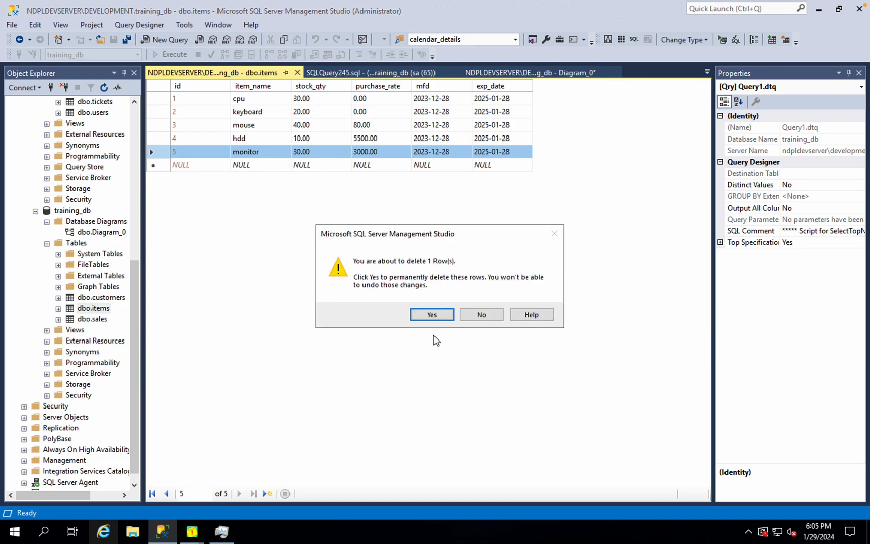
click(432, 315)
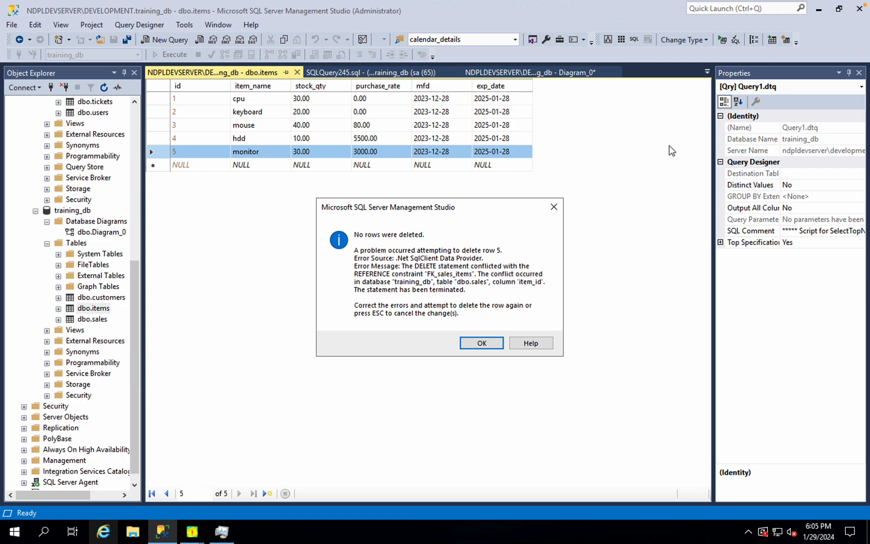
click(554, 206)
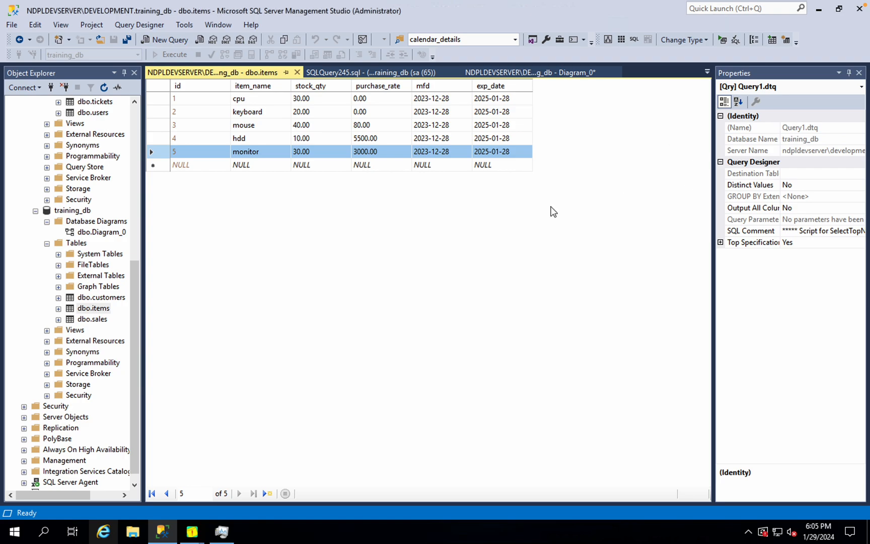
Step: Set the Delete Rule of the FK_sales_items relationship to Cascade and save the diagram with its affected tables
click(519, 72)
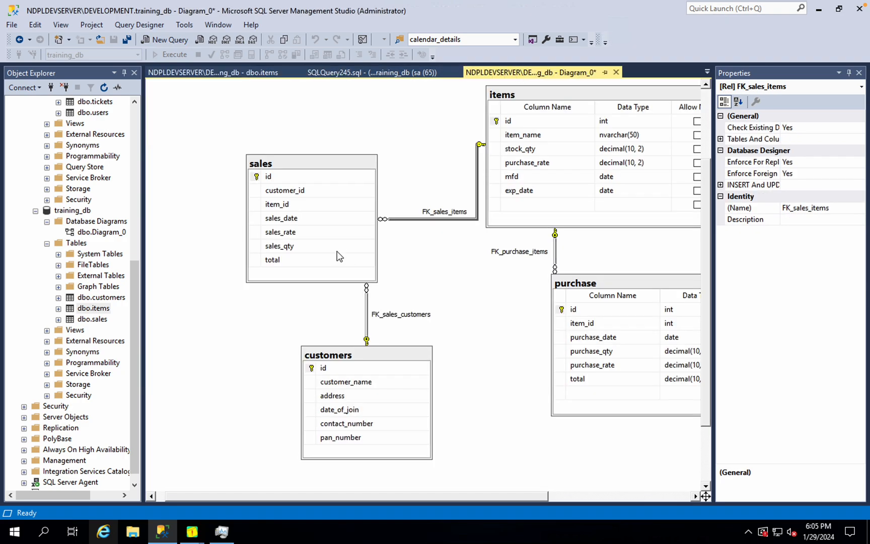
click(720, 185)
click(761, 198)
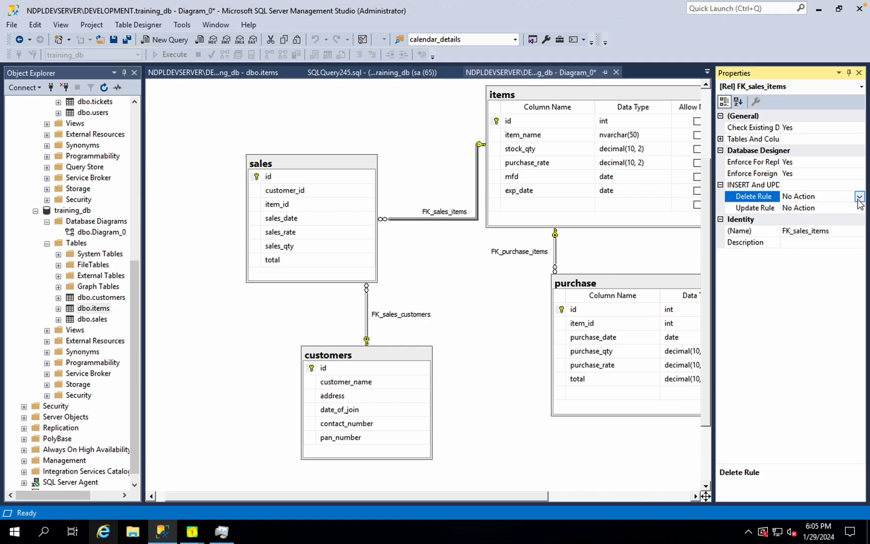
click(859, 197)
click(802, 221)
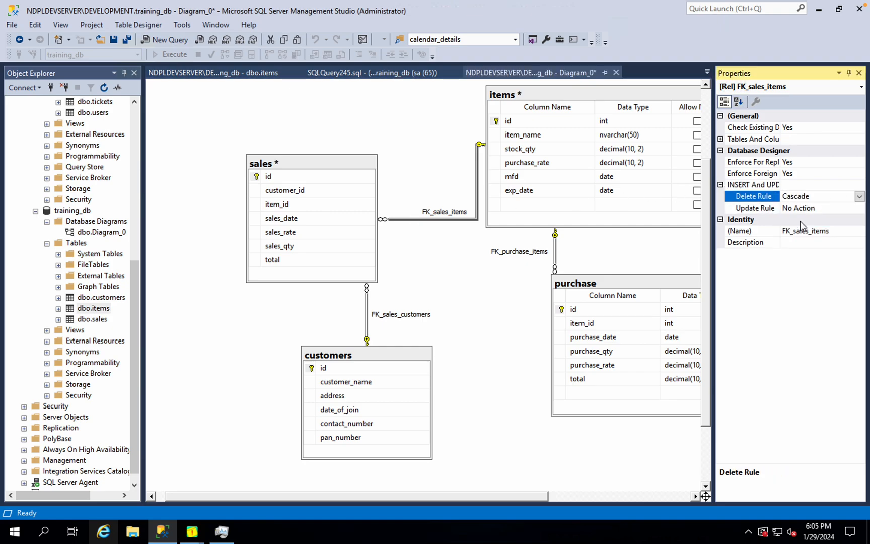
click(759, 208)
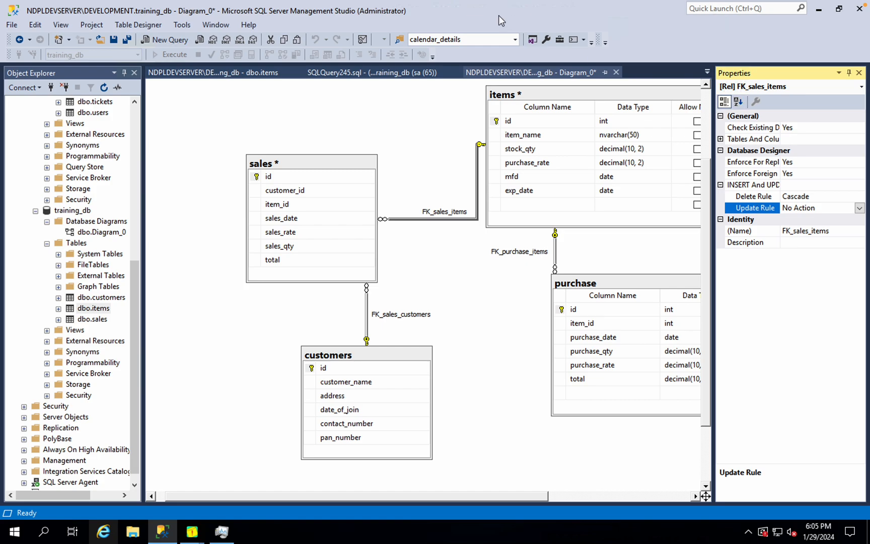
click(114, 39)
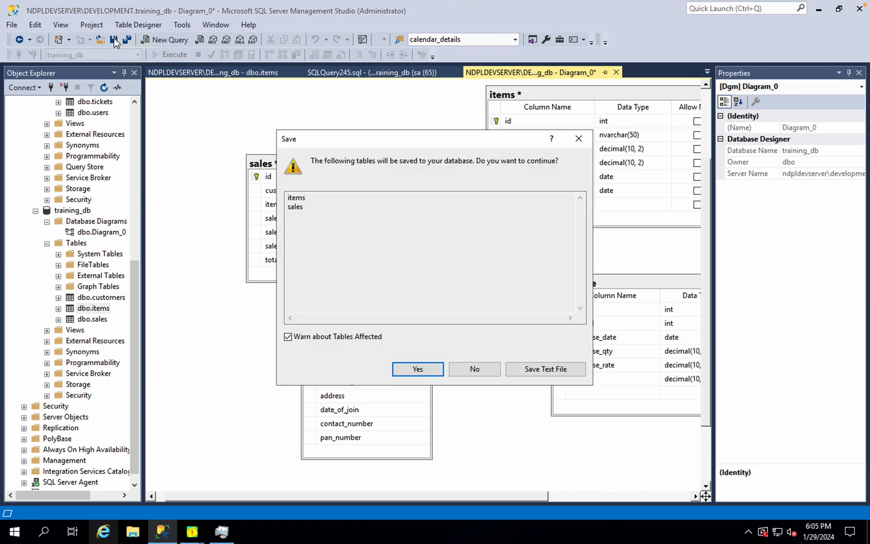
click(423, 375)
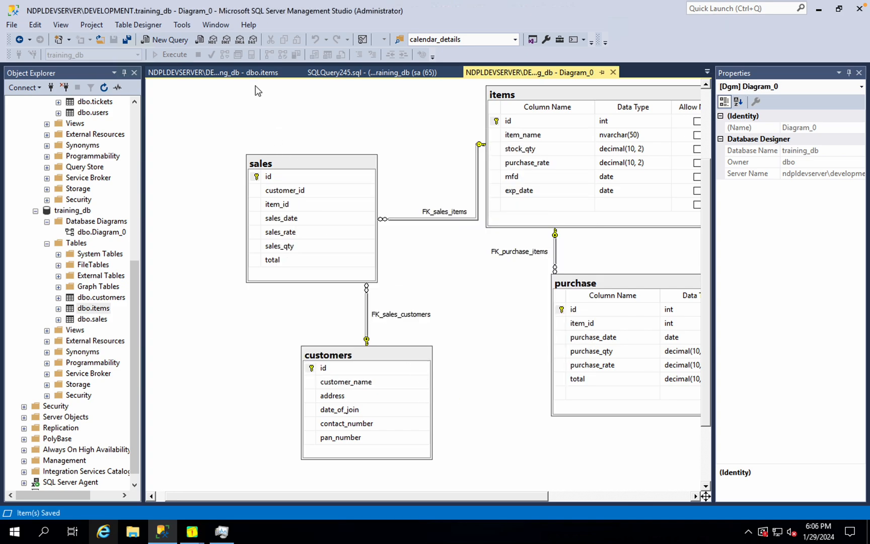
Step: Compare the monitor row's id in the items table with the matching item_id in the sales query results
click(249, 73)
click(189, 152)
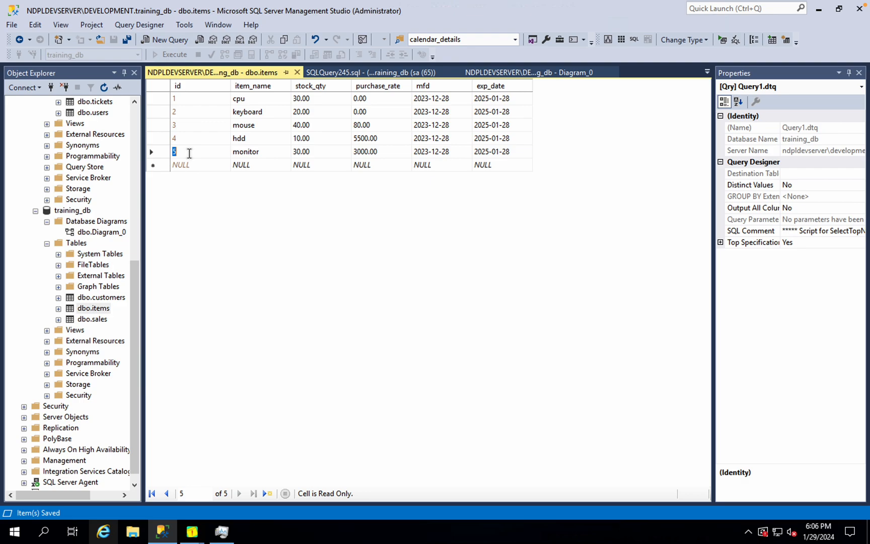
click(375, 72)
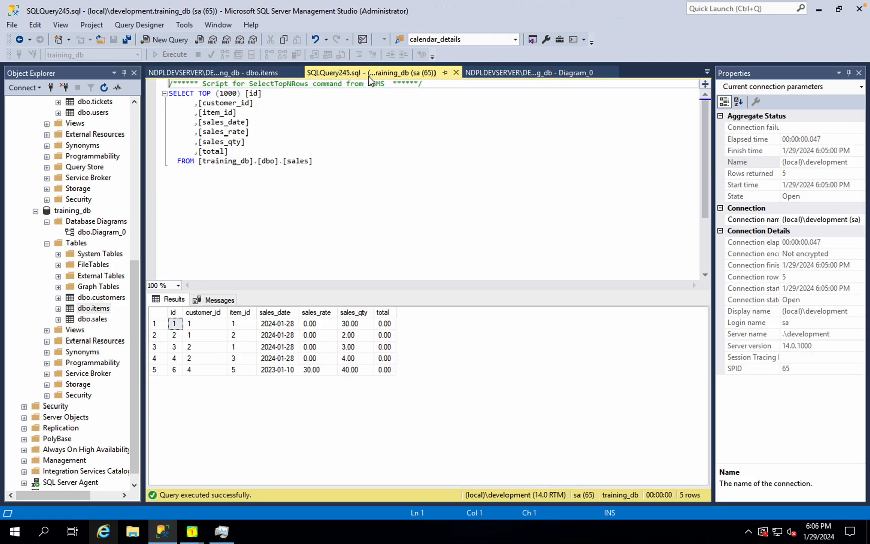
click(239, 374)
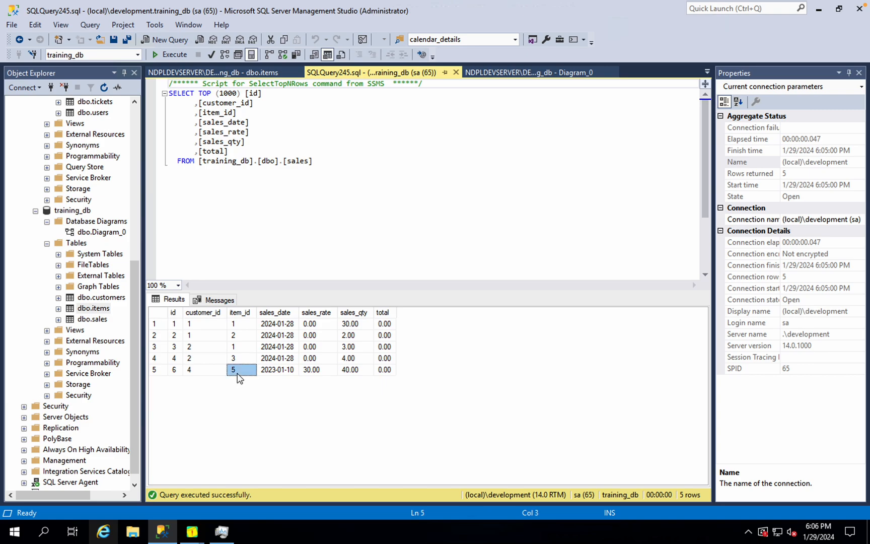
Step: Delete the monitor row (id 5) from the items table and rerun the sales query
click(211, 72)
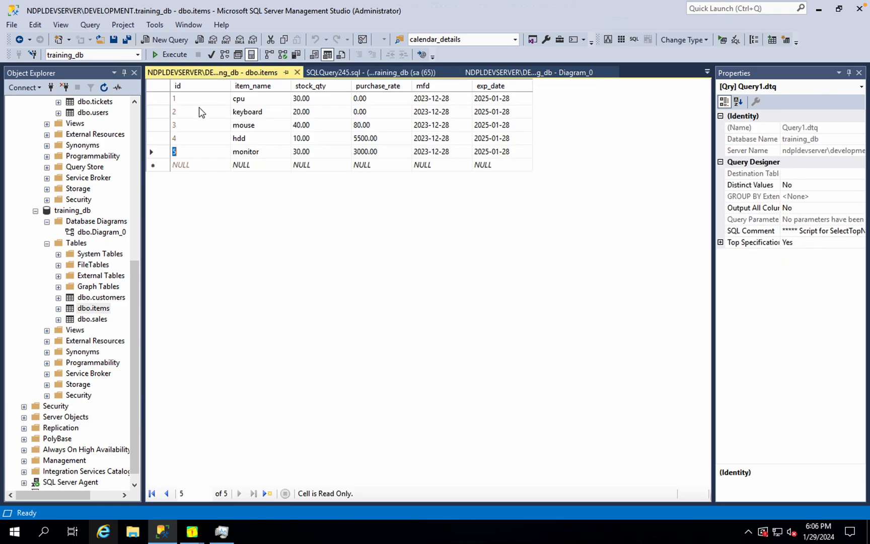
click(153, 150)
right_click(153, 150)
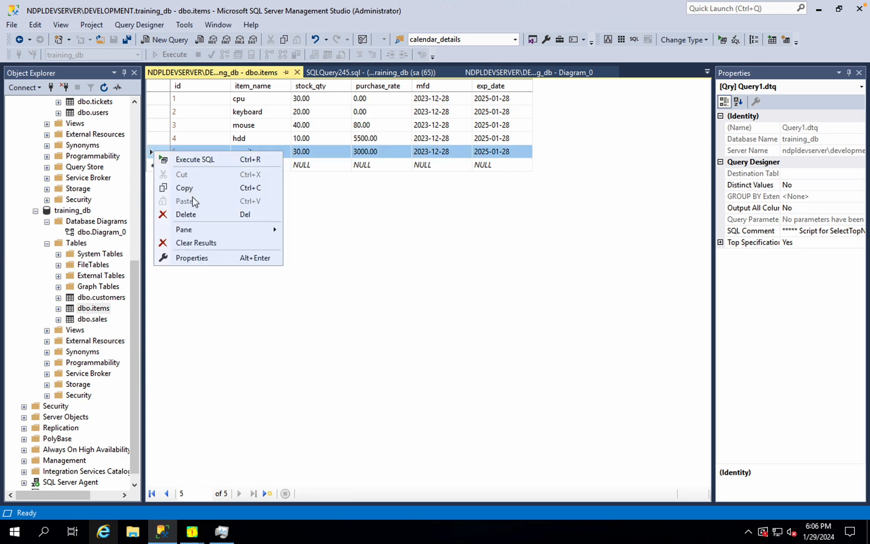
click(199, 215)
click(432, 317)
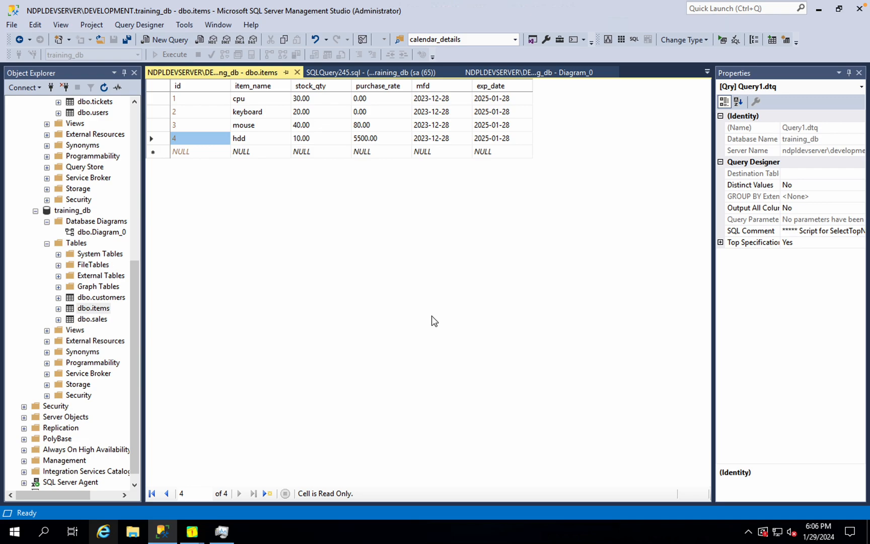
click(376, 72)
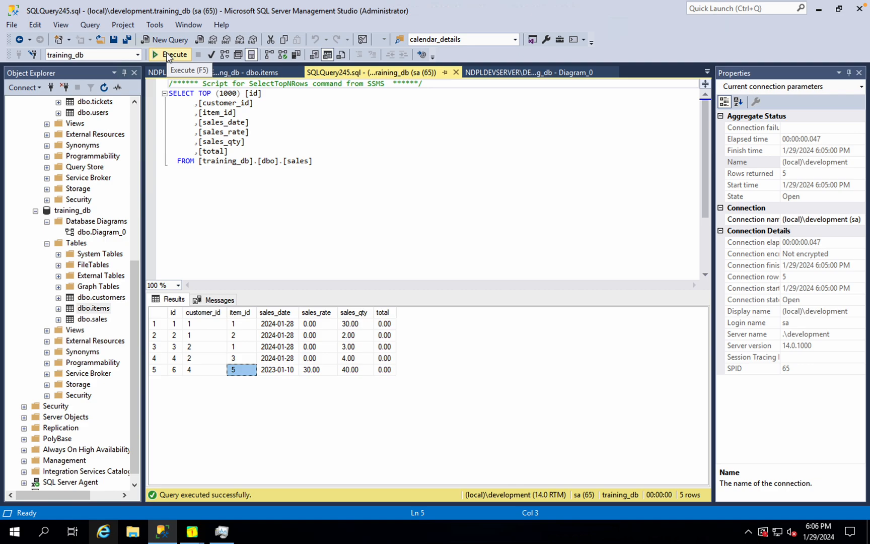
click(167, 53)
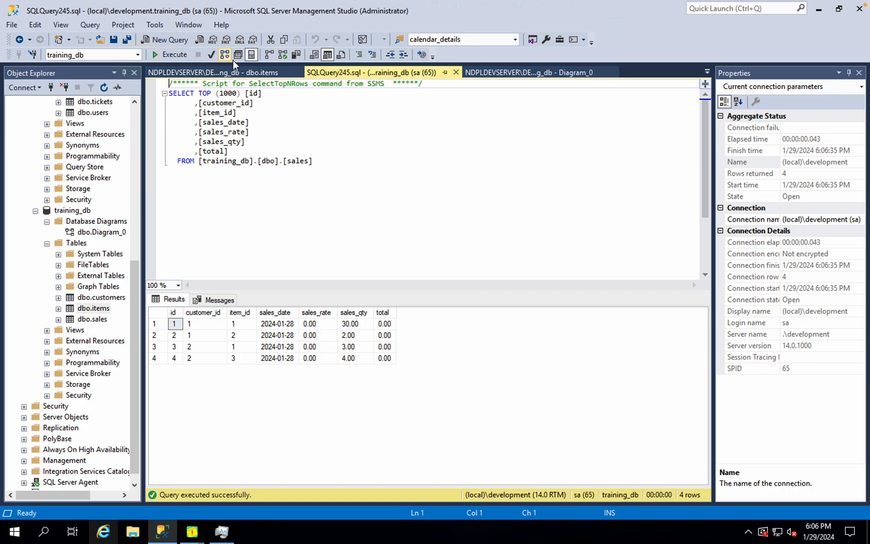
Step: Set Is Identity to No for the id column of the items table and save the diagram with its affected tables
click(234, 73)
click(159, 99)
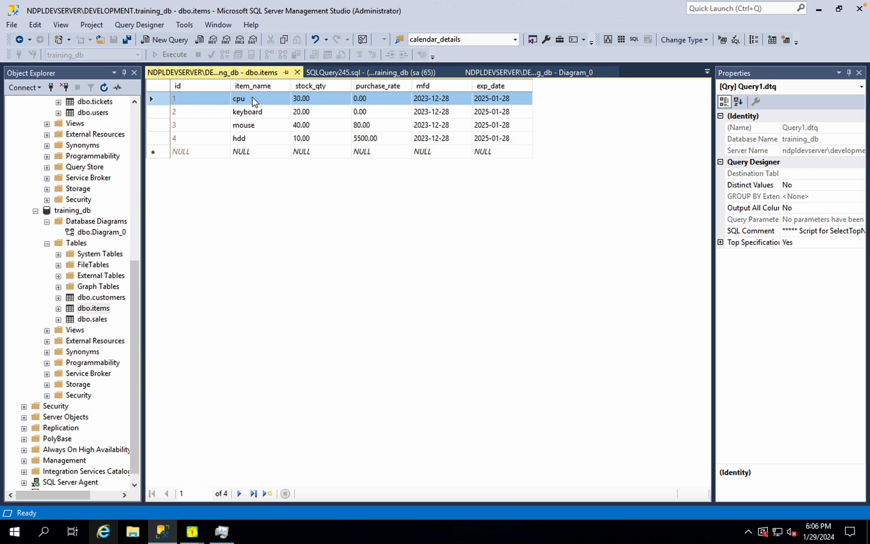
click(537, 73)
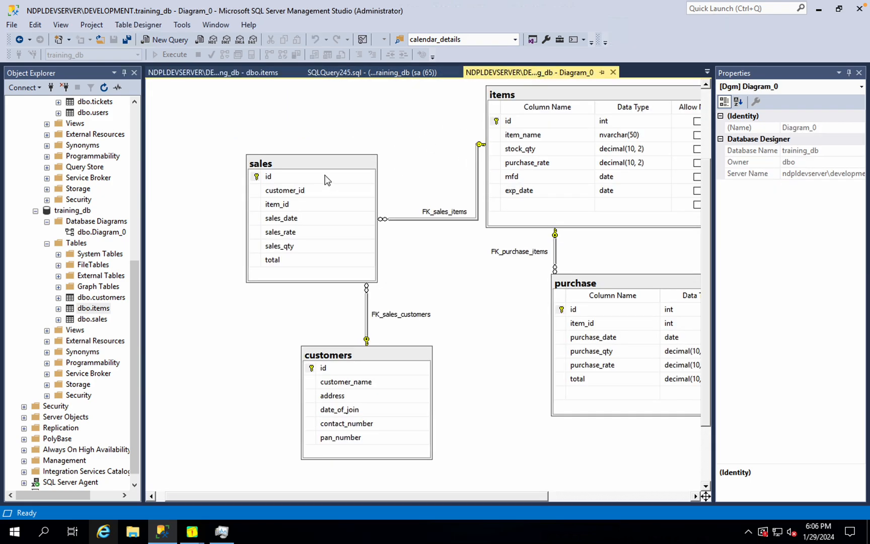
click(286, 177)
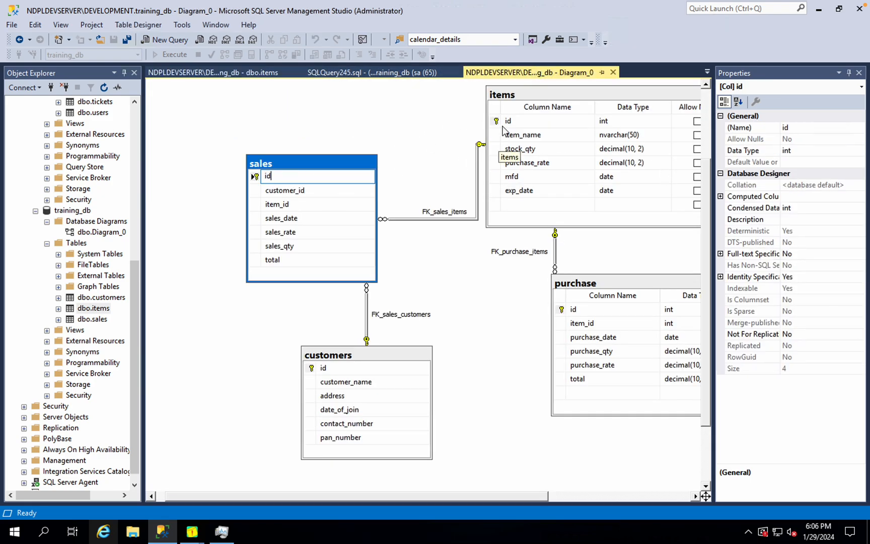
click(517, 122)
click(721, 277)
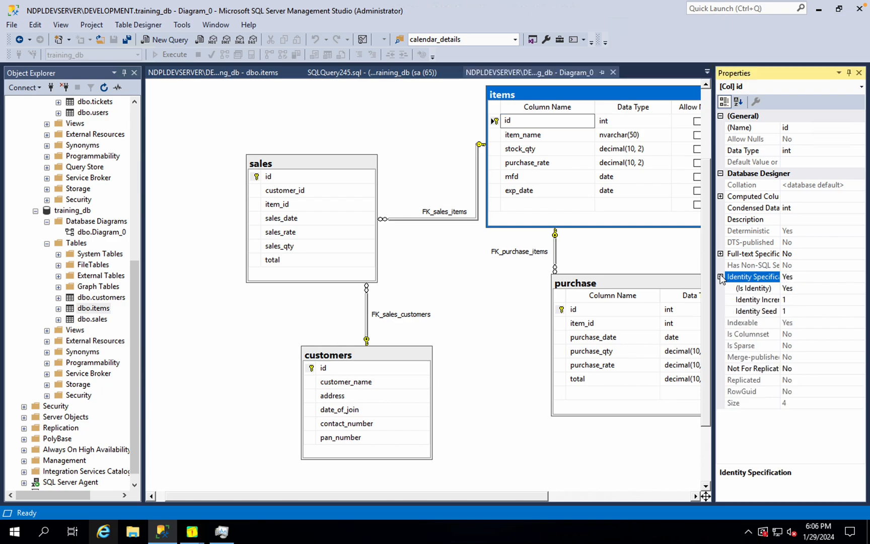
click(757, 289)
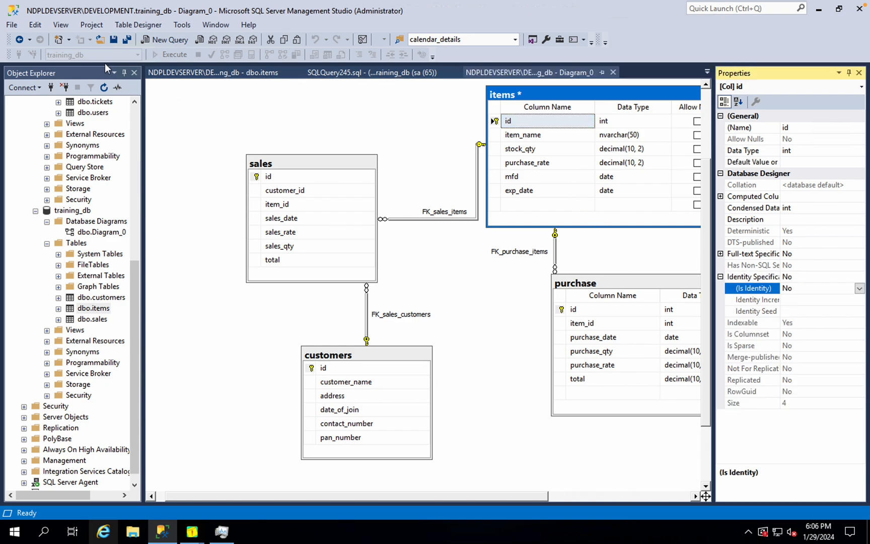
click(217, 119)
click(114, 43)
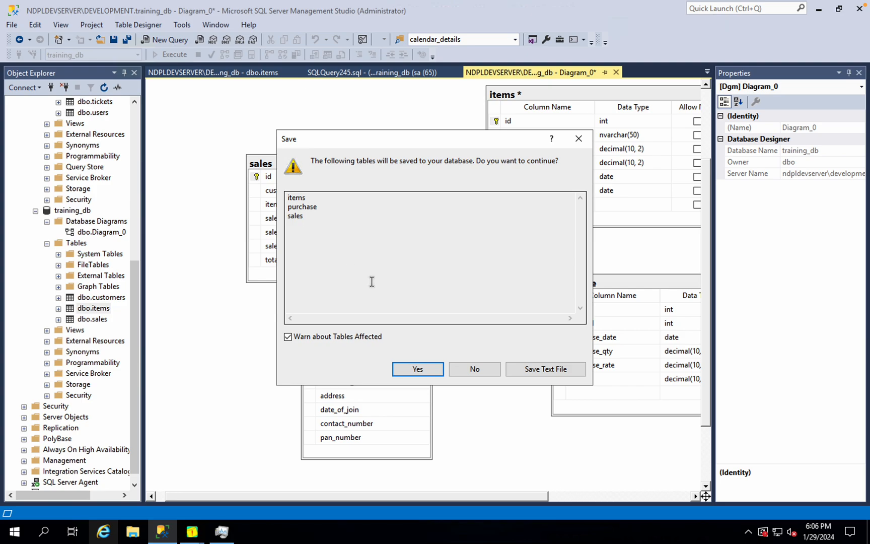
click(418, 367)
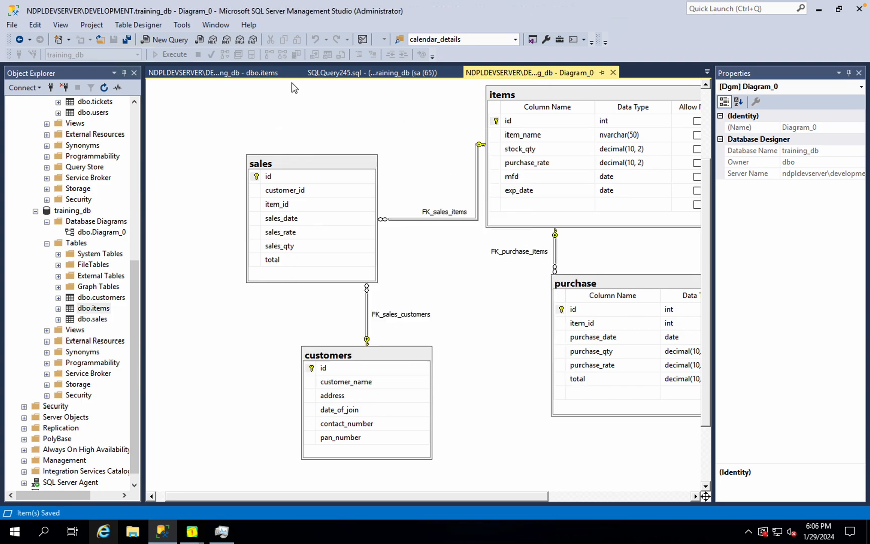
Step: Rerun the sales query to check the item_id values in the sales records
click(268, 72)
click(338, 72)
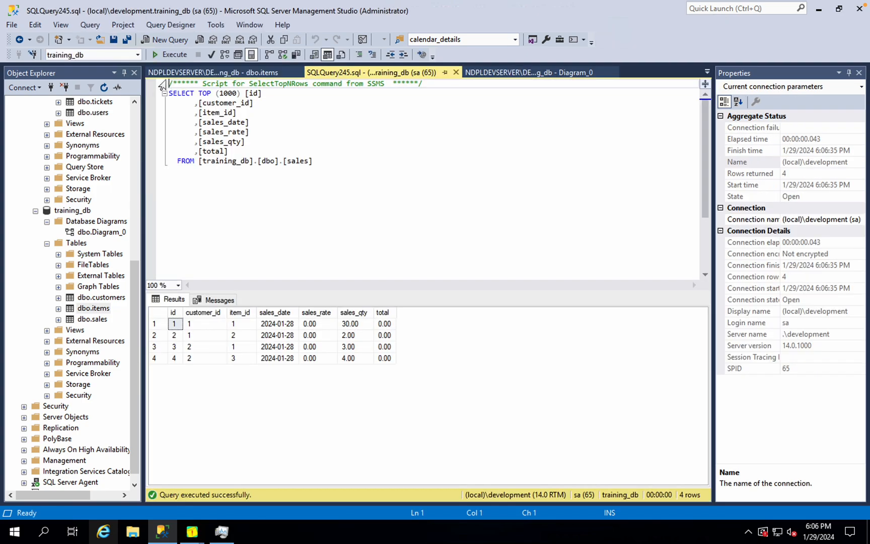
click(169, 55)
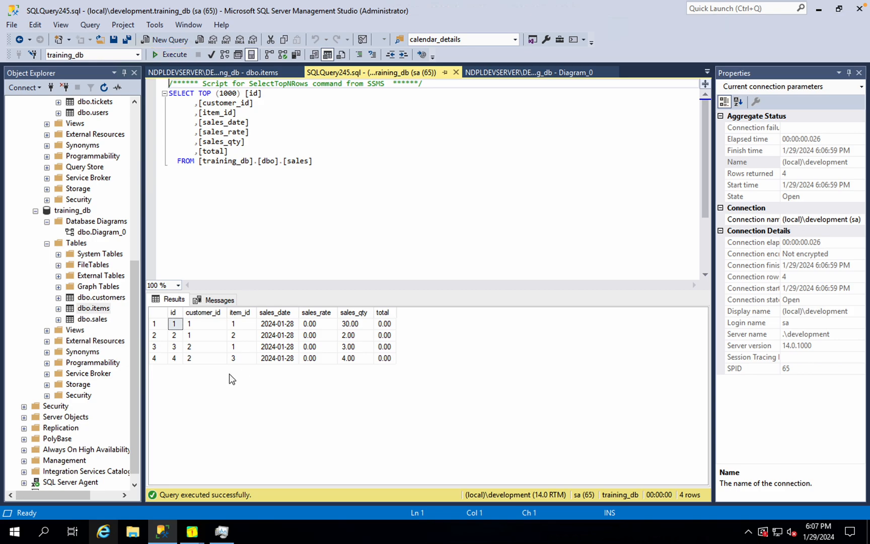
Step: Try to change the cpu row's id to 10 in the items table
click(216, 71)
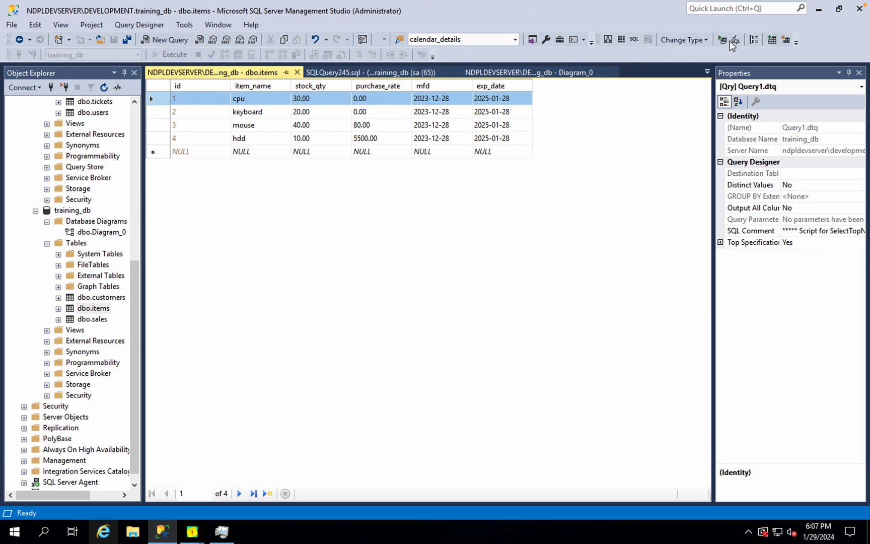
click(195, 99)
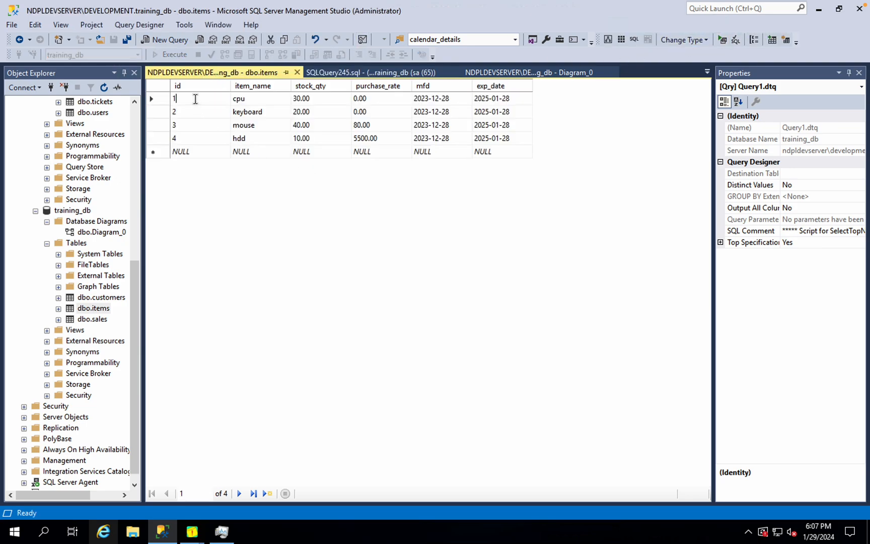
text(0)
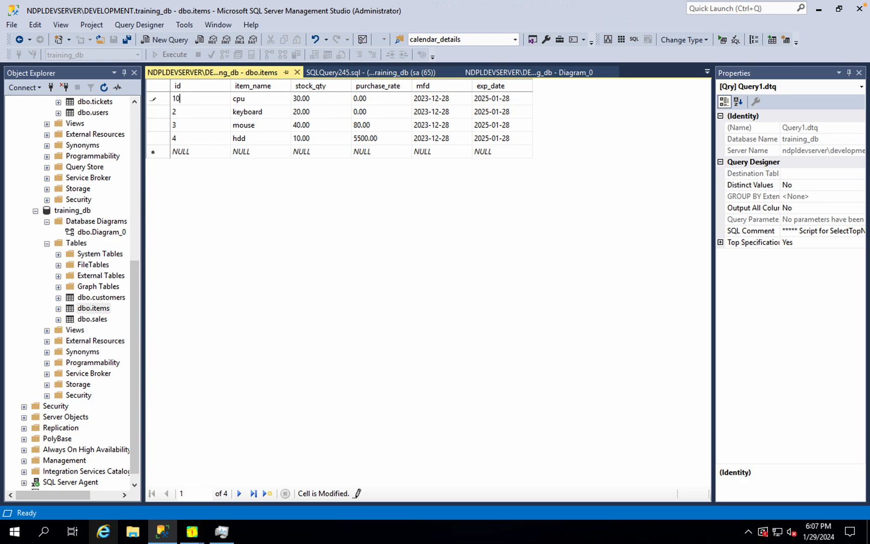
key(Return)
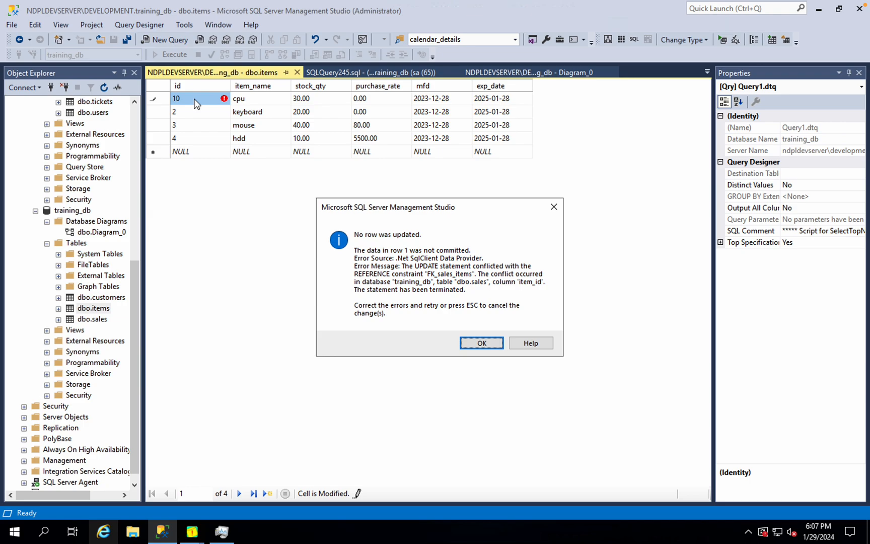
click(492, 344)
key(Escape)
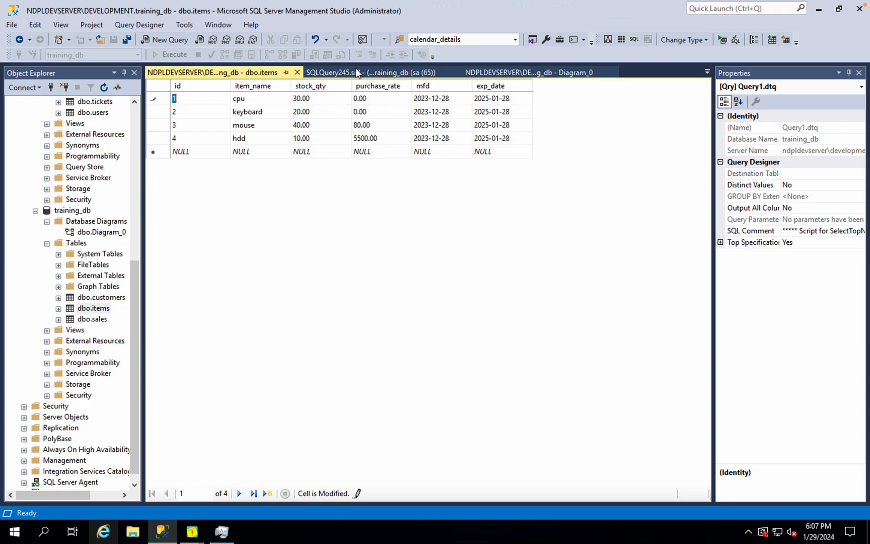
Step: Set the Update Rule of the FK_sales_items relationship to Cascade and save the diagram with its affected tables
click(562, 72)
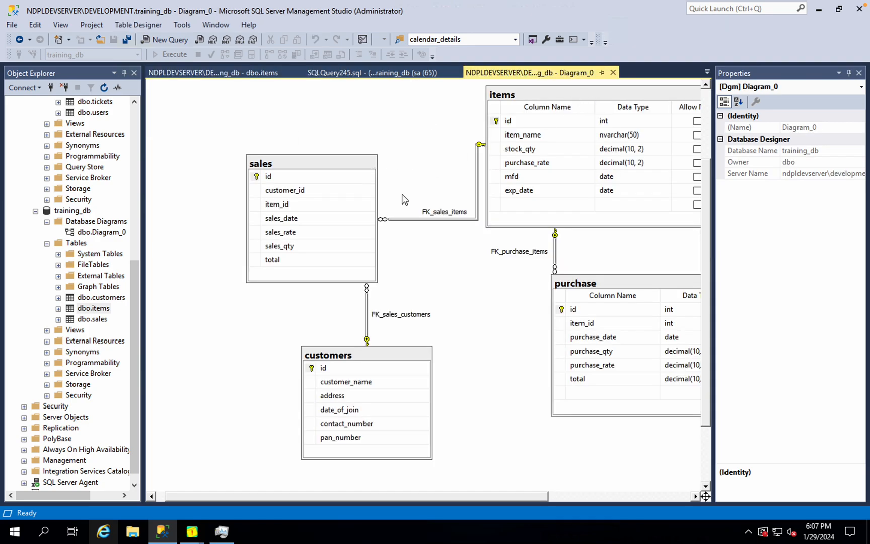
click(428, 217)
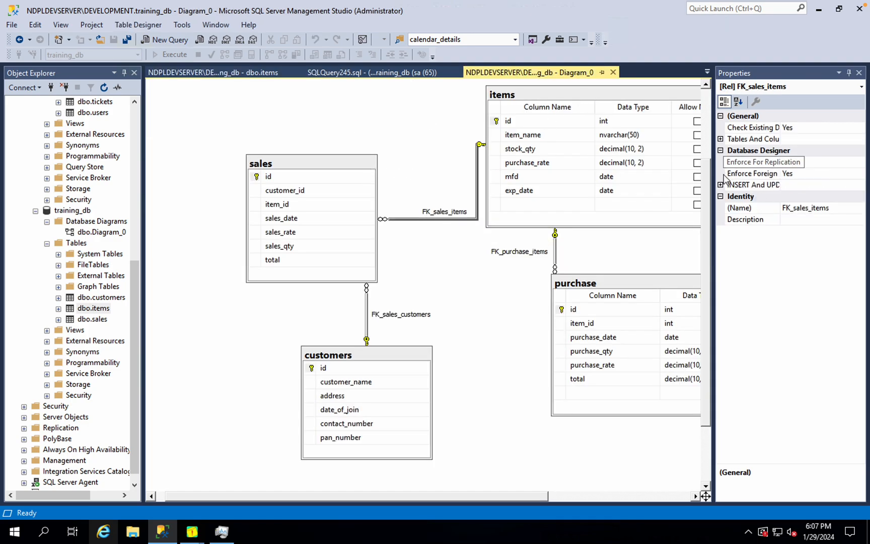
click(721, 185)
double_click(755, 208)
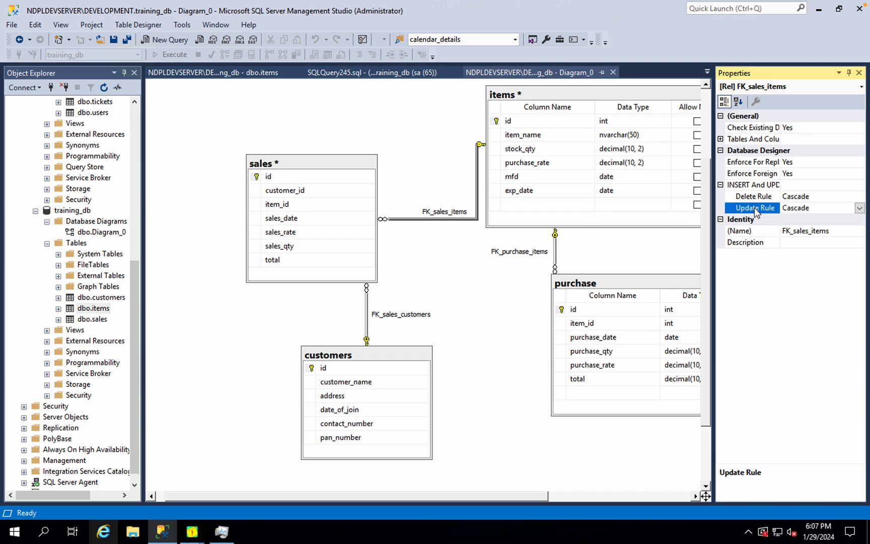
click(210, 117)
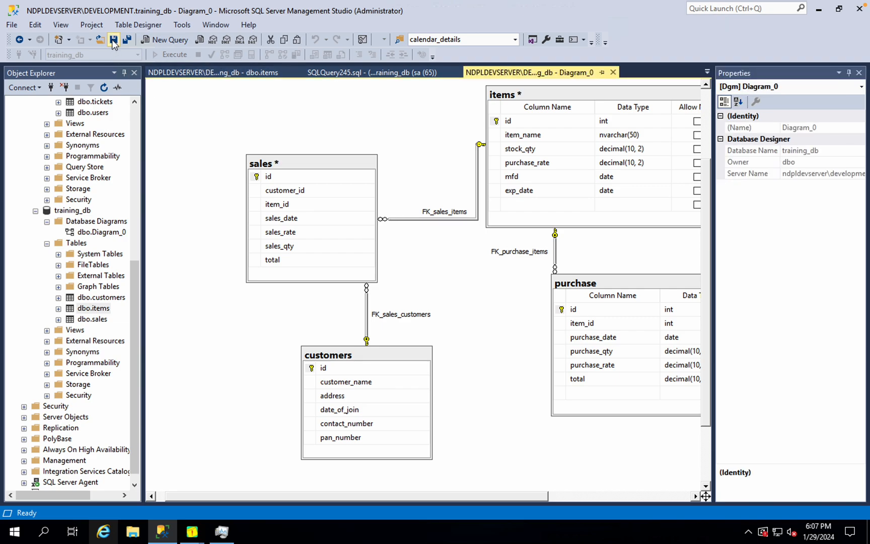
key(ctrl+s)
click(412, 369)
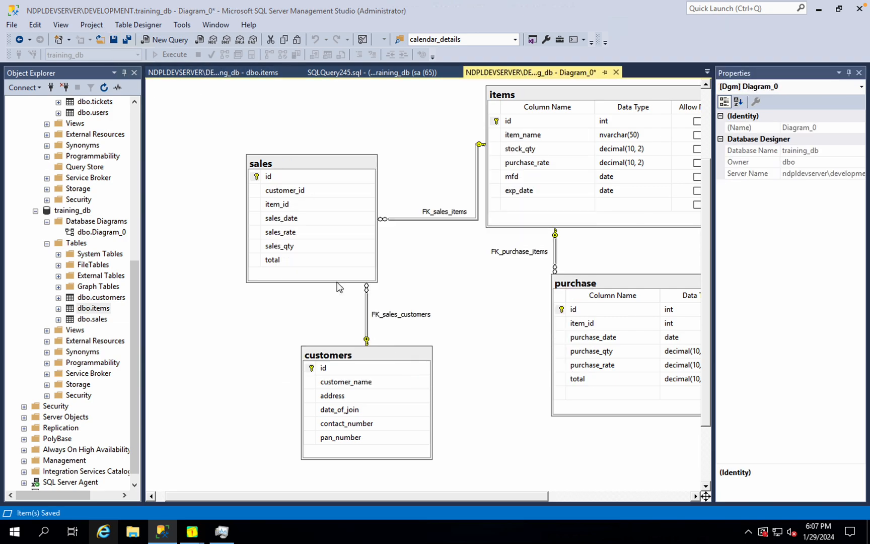
Step: Change the cpu row's id to 10 in the items table and rerun the sales query
click(242, 74)
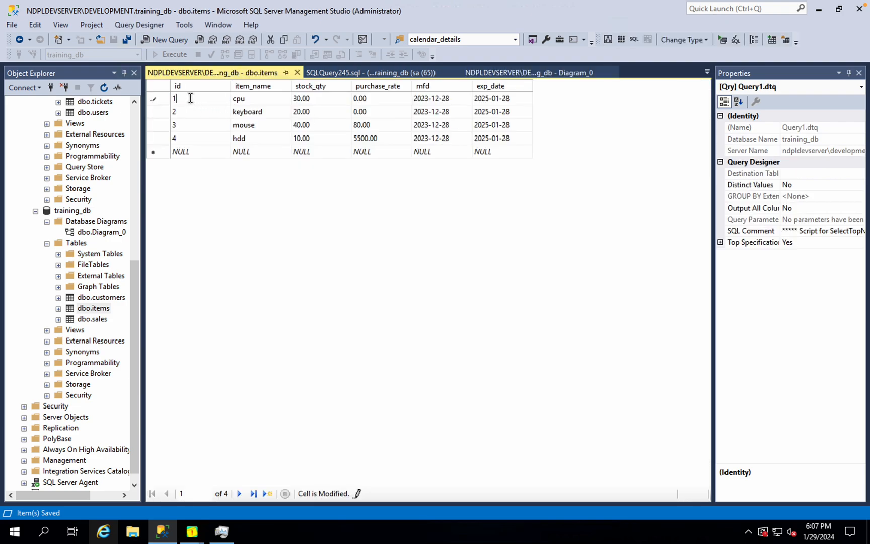
text(0)
key(Return)
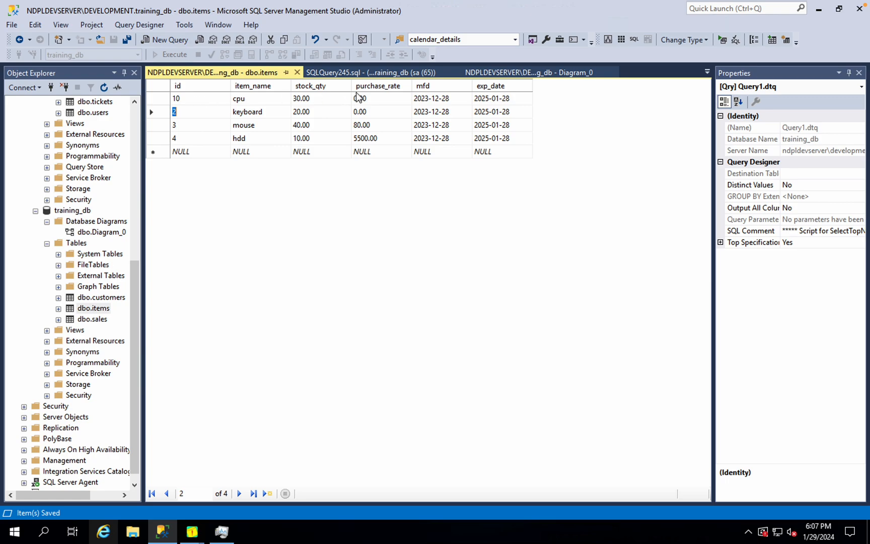
click(358, 72)
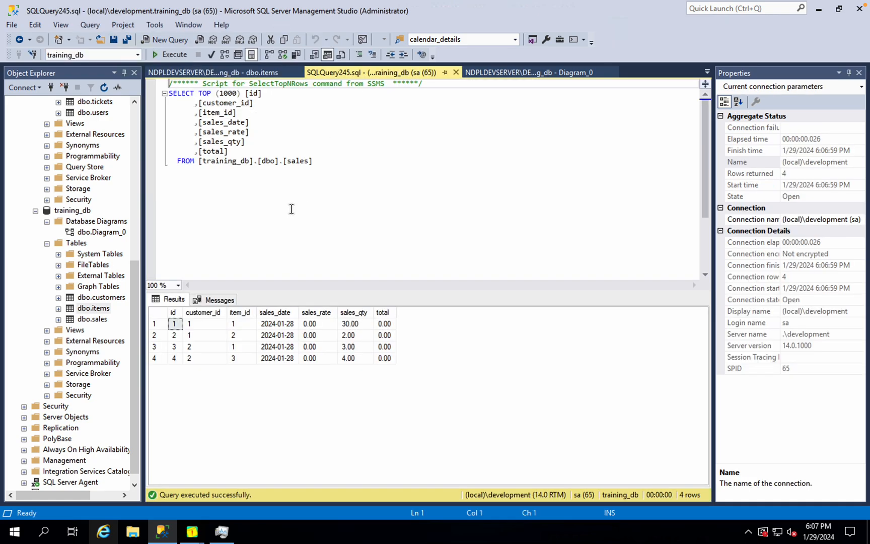
click(170, 54)
Step: Set the Delete Rule of the FK_sales_items relationship to Set Null in the database diagram
click(541, 73)
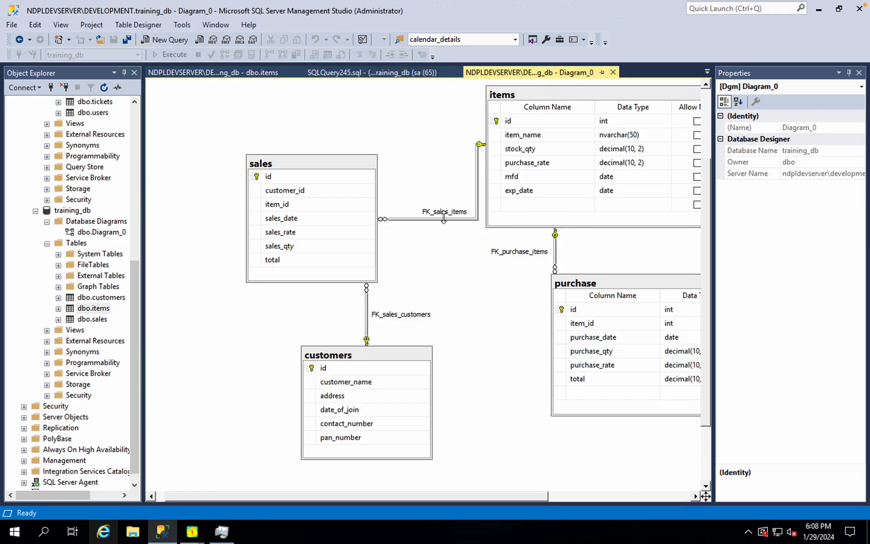
click(443, 219)
click(721, 185)
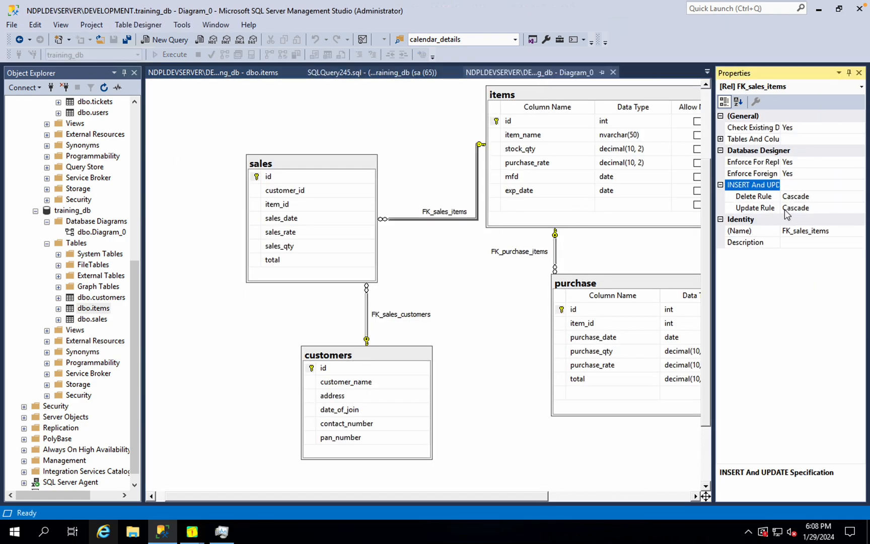
double_click(754, 197)
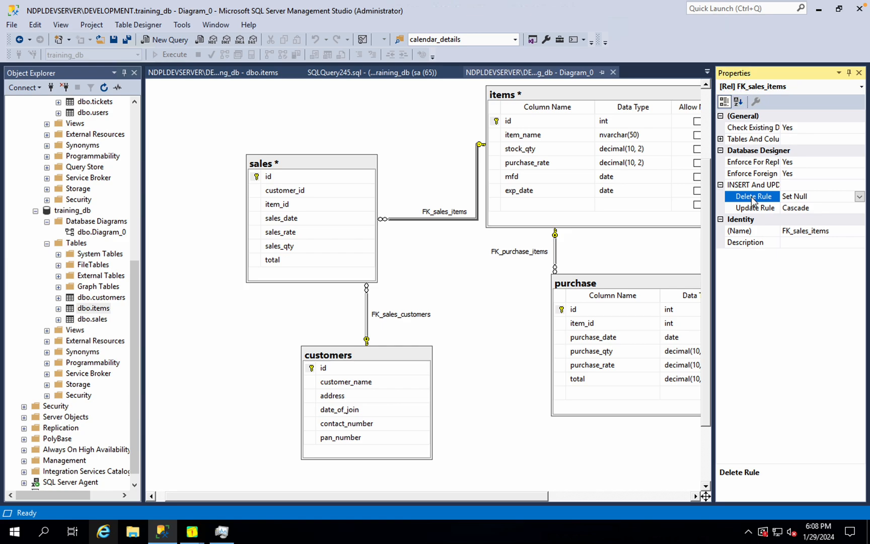
click(860, 197)
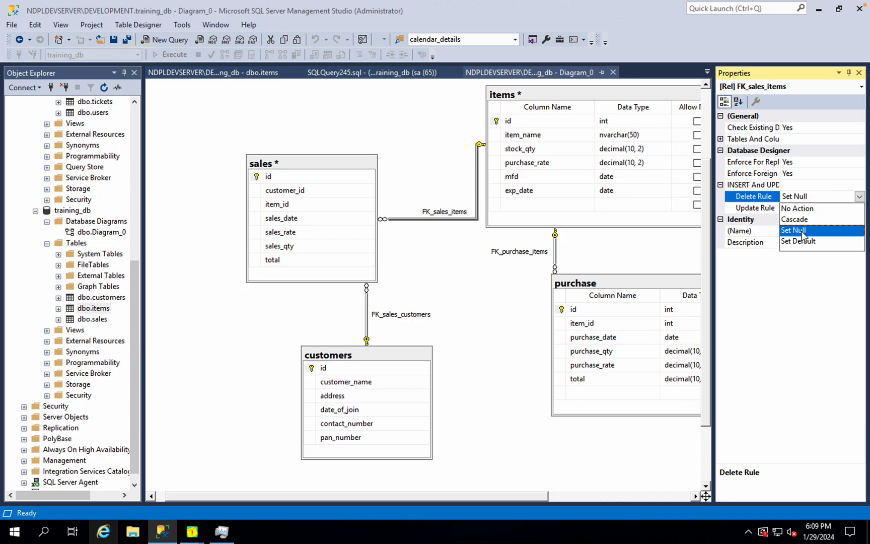
click(204, 76)
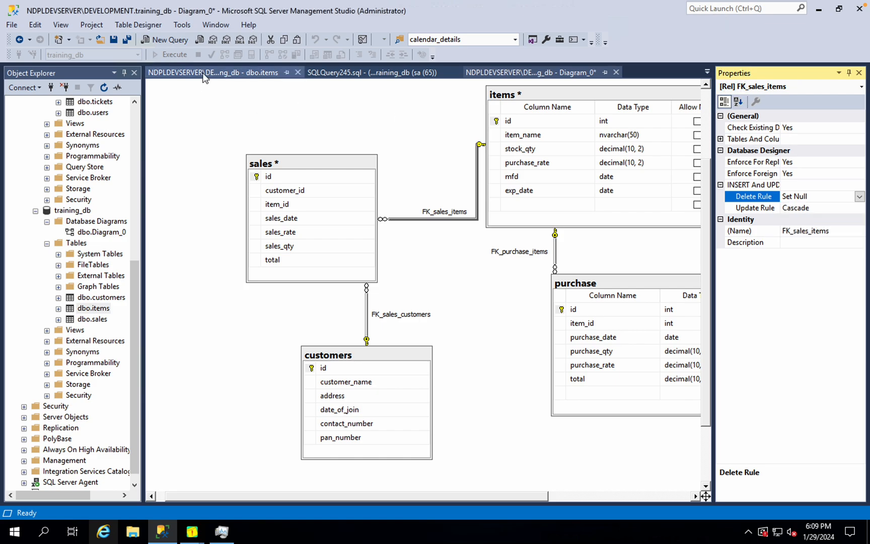
Step: Review the rows of the items table and the available Delete Rule options of the FK_sales_items relationship
click(203, 73)
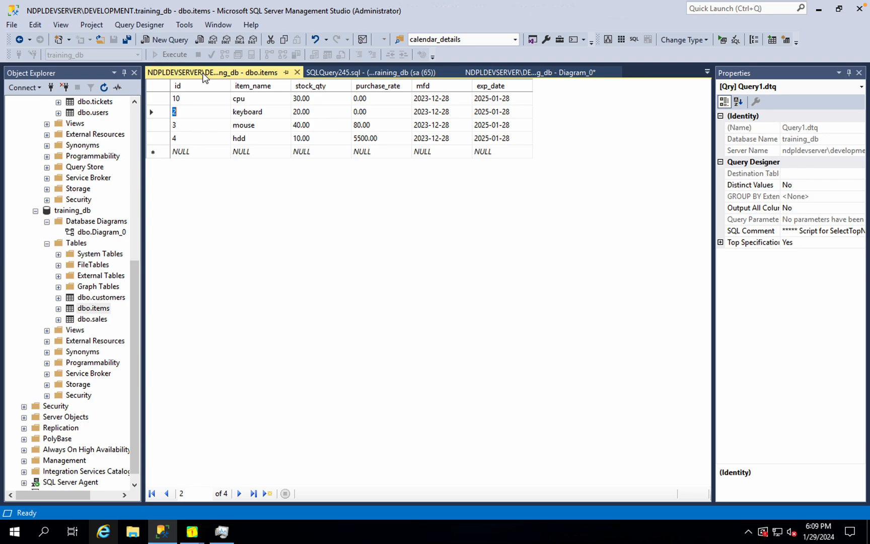
click(489, 72)
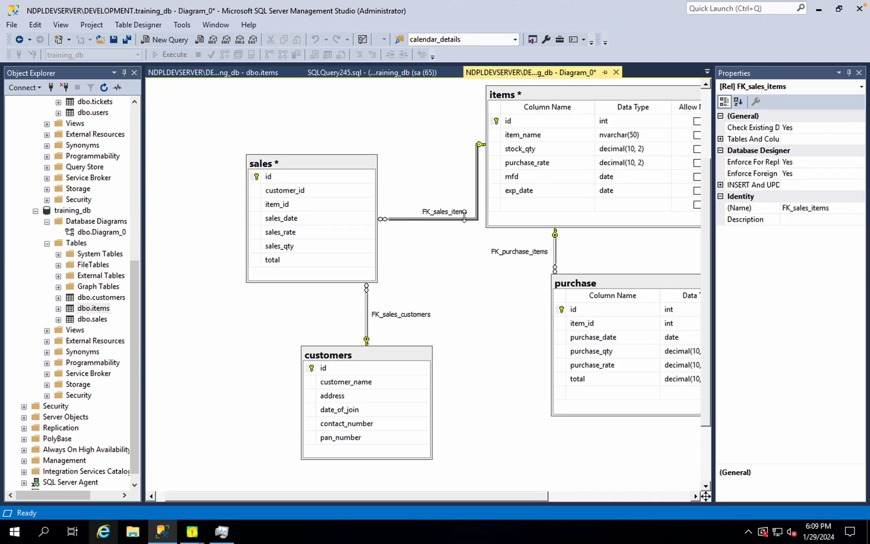
click(720, 186)
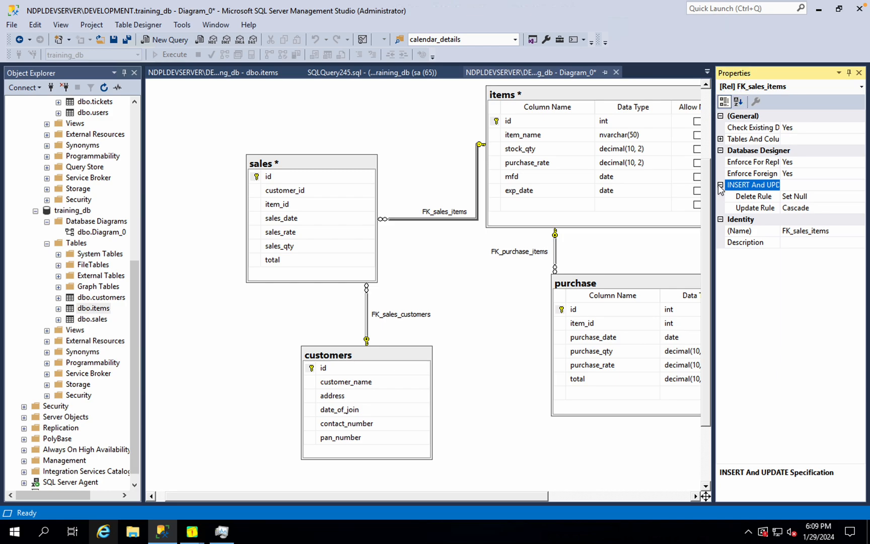
click(854, 200)
click(859, 197)
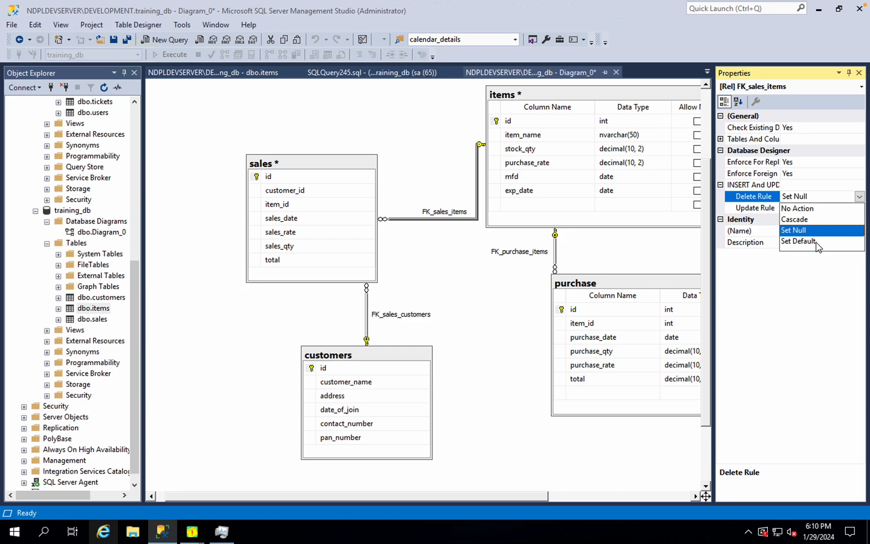
click(425, 127)
key(super+shift+5)
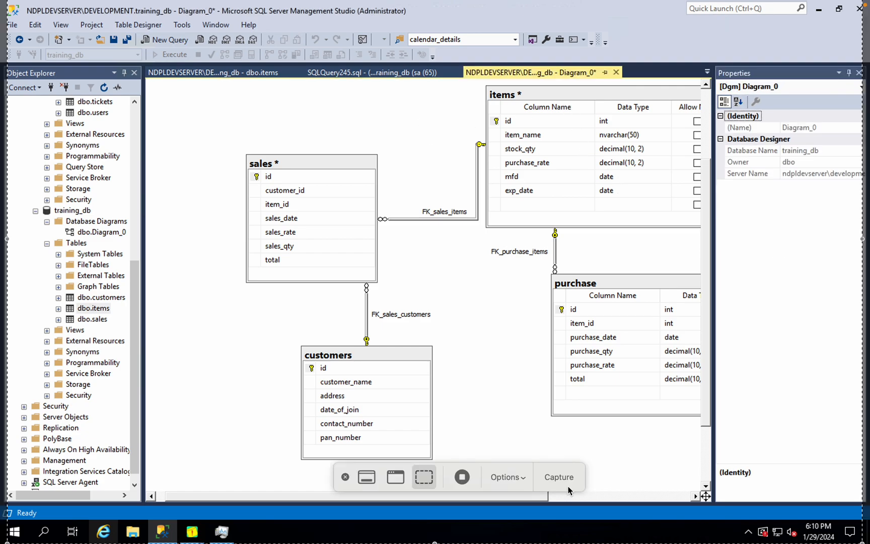